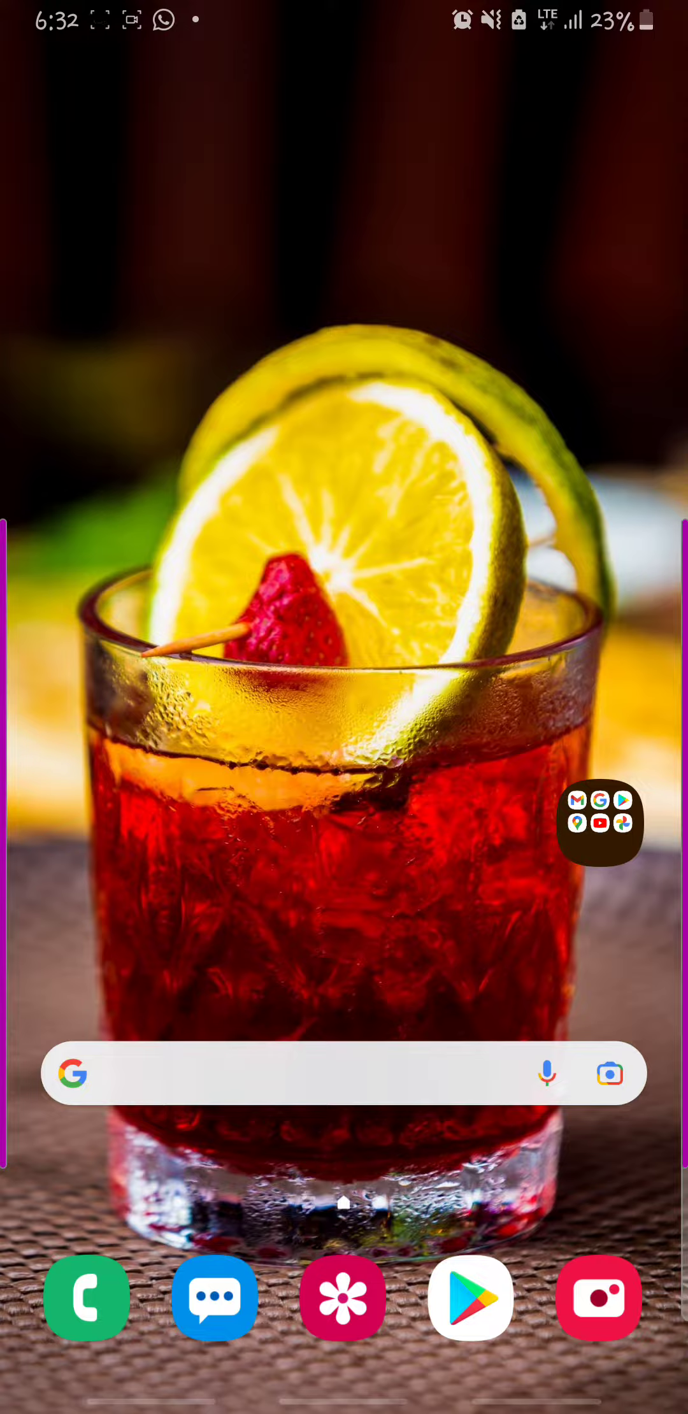
- Remove the Google search widget from the home screen with Remove from Home
click(344, 1072)
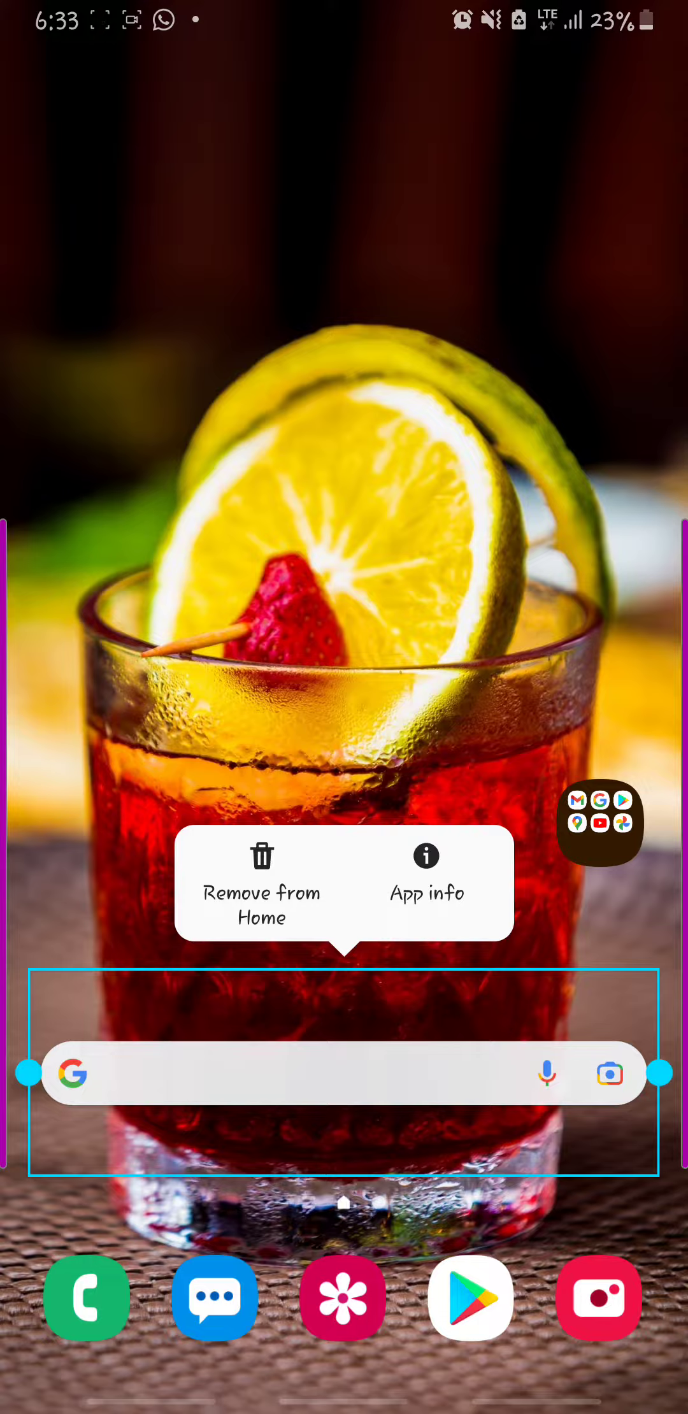
click(261, 880)
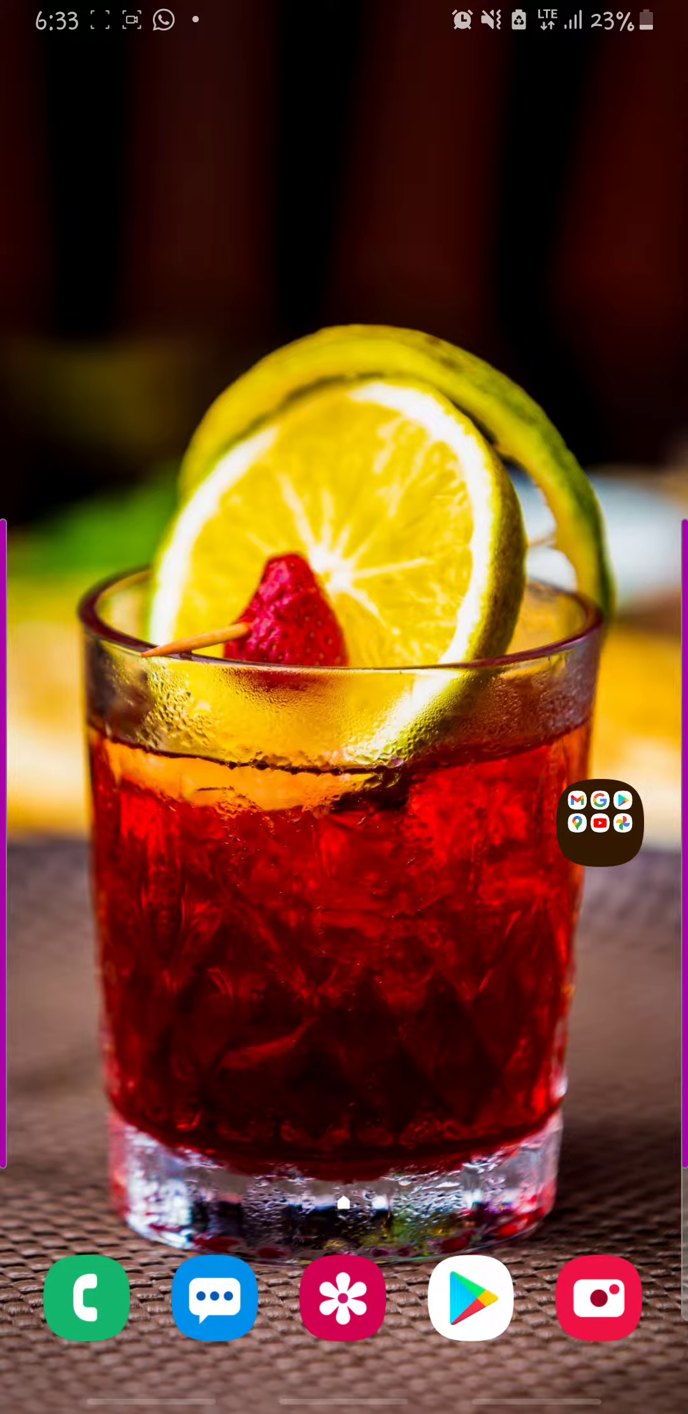
- Enter home screen edit mode and open the Widgets picker
click(344, 939)
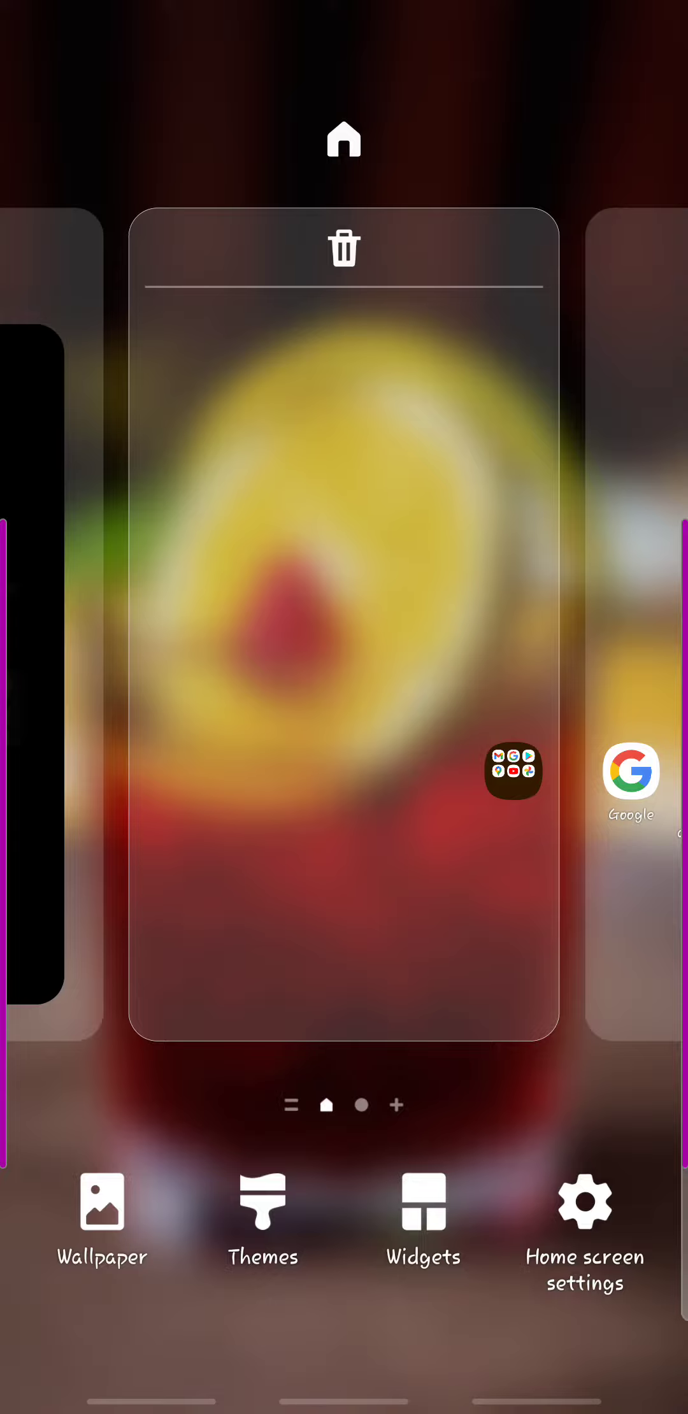
click(423, 1215)
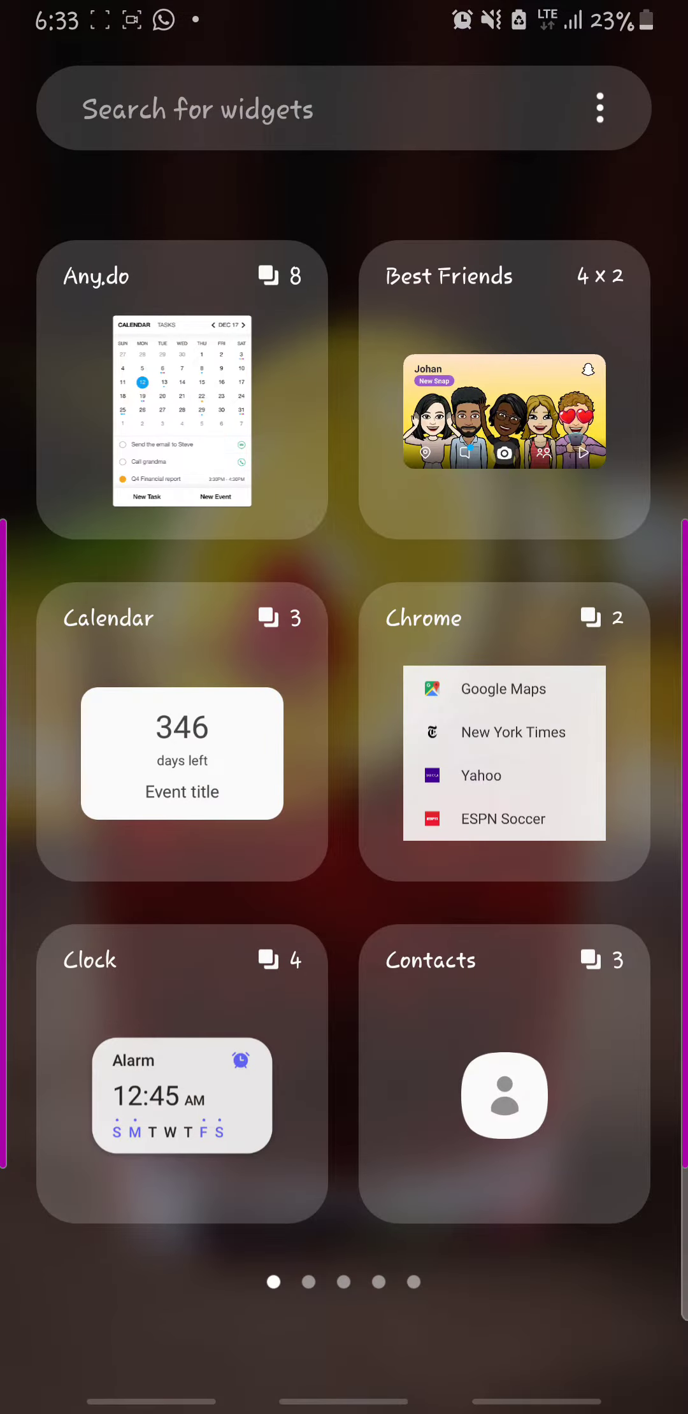
- Search the widget picker for 'goog' and open the Google widget group
drag(531, 729, 155, 729)
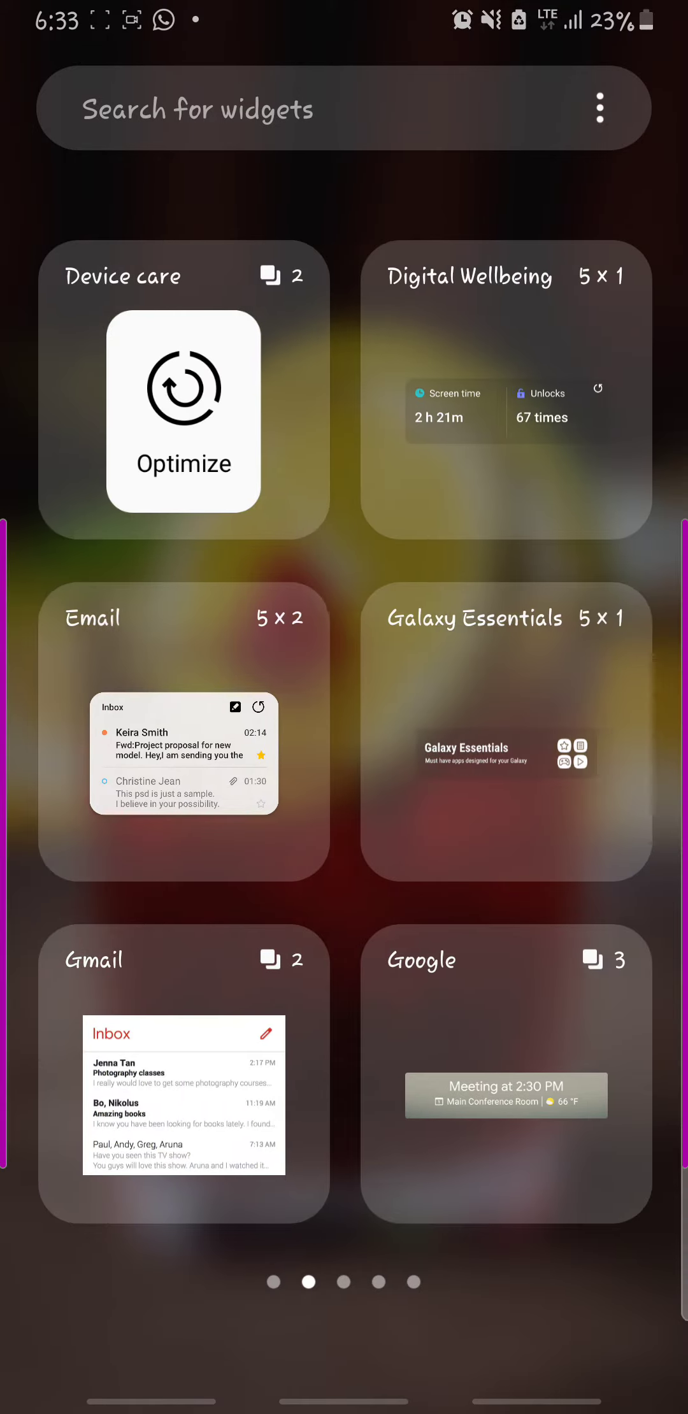
drag(464, 729, 232, 729)
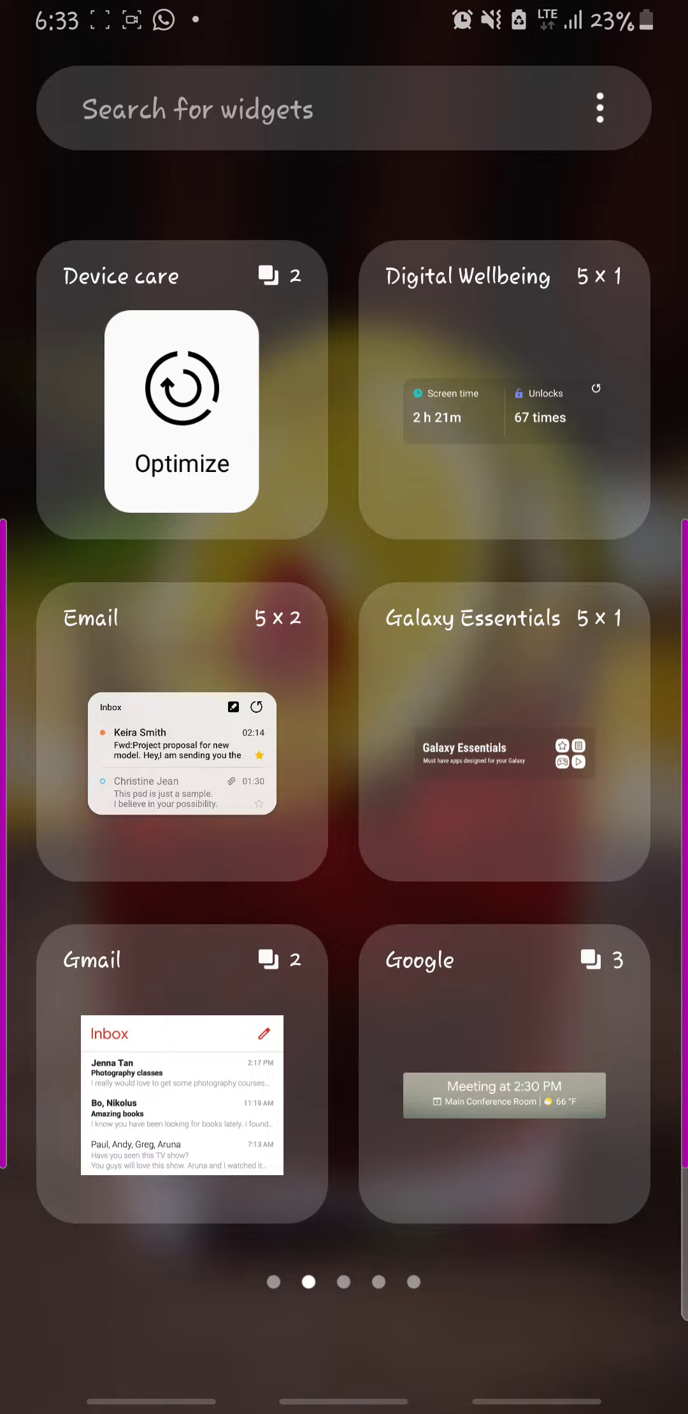
click(199, 108)
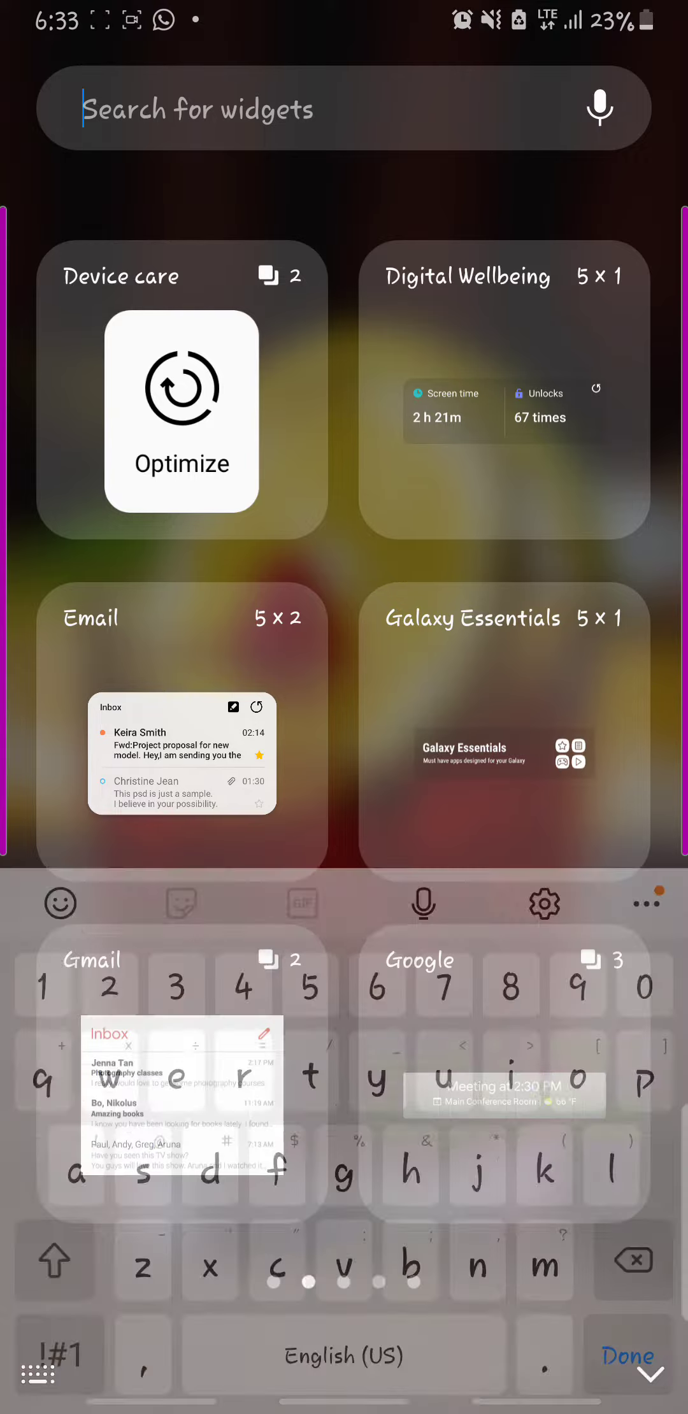
text(goog)
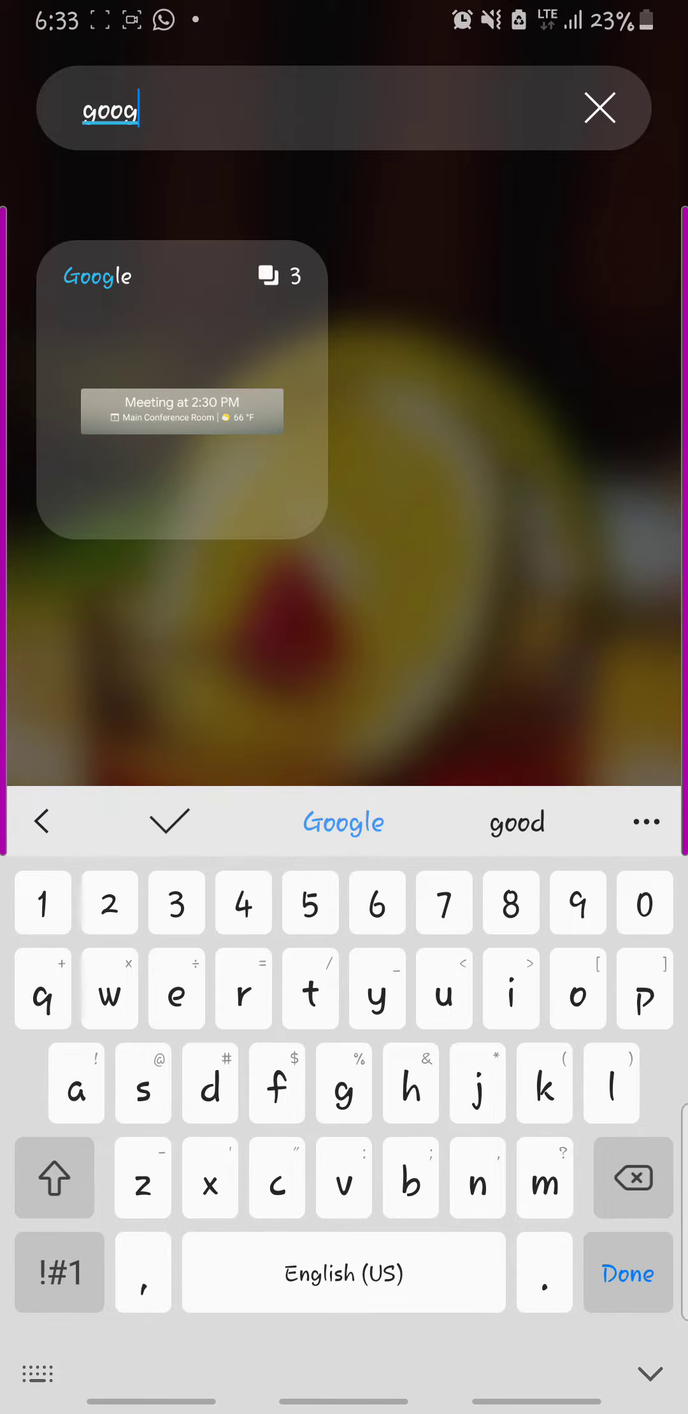
click(181, 389)
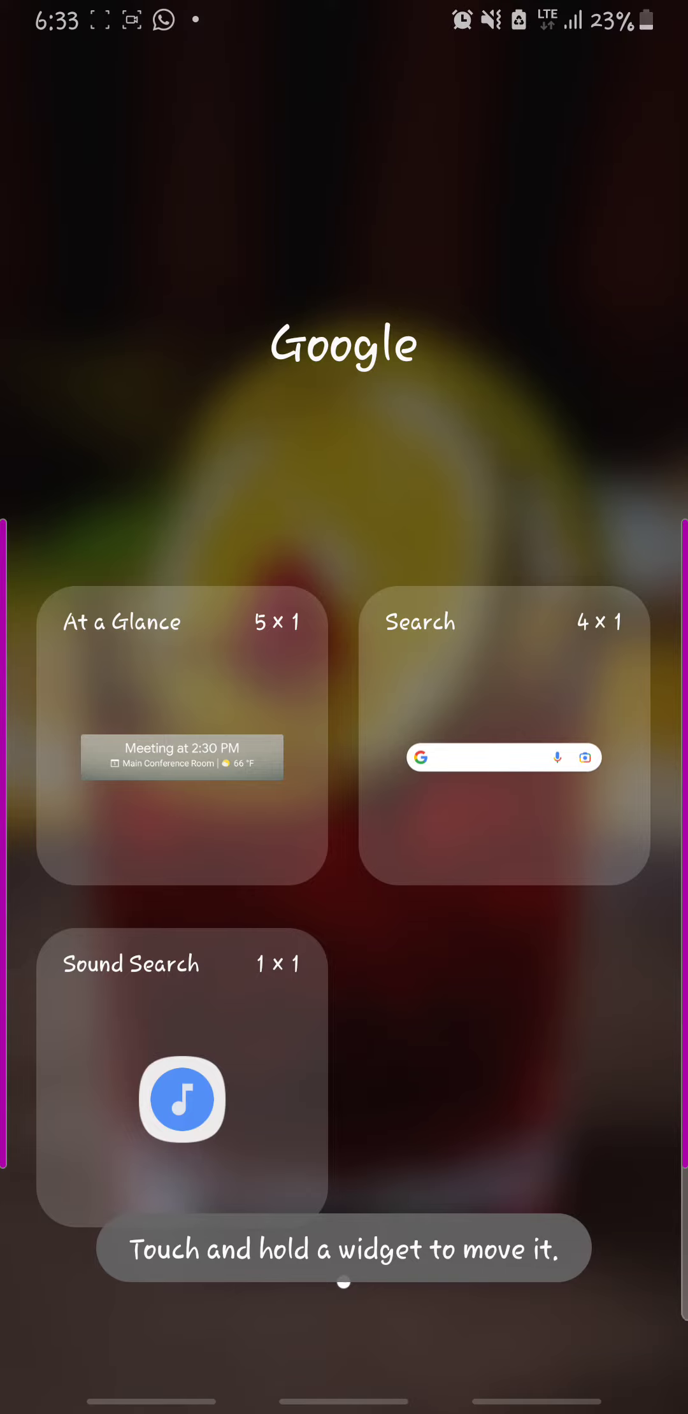
- Place the Google Search 4x1 widget on the home screen just above the dock
drag(503, 756, 321, 994)
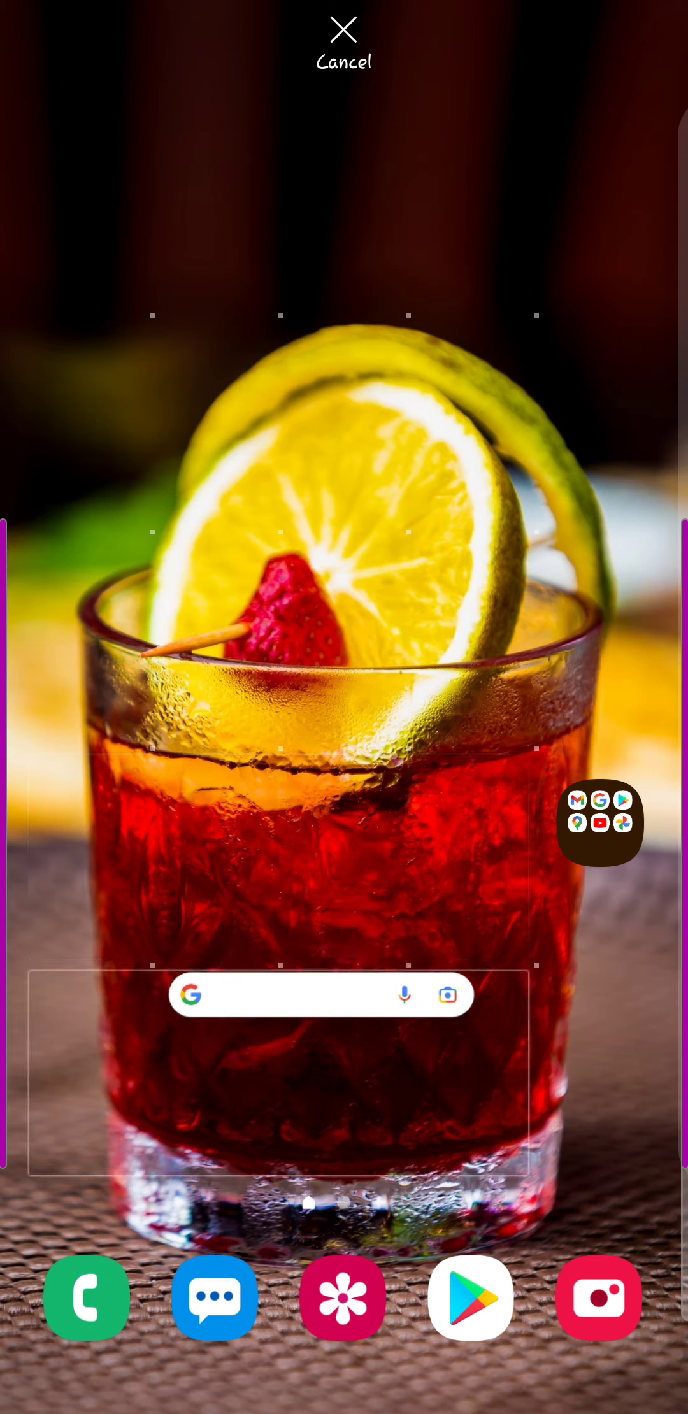
drag(321, 994, 321, 1064)
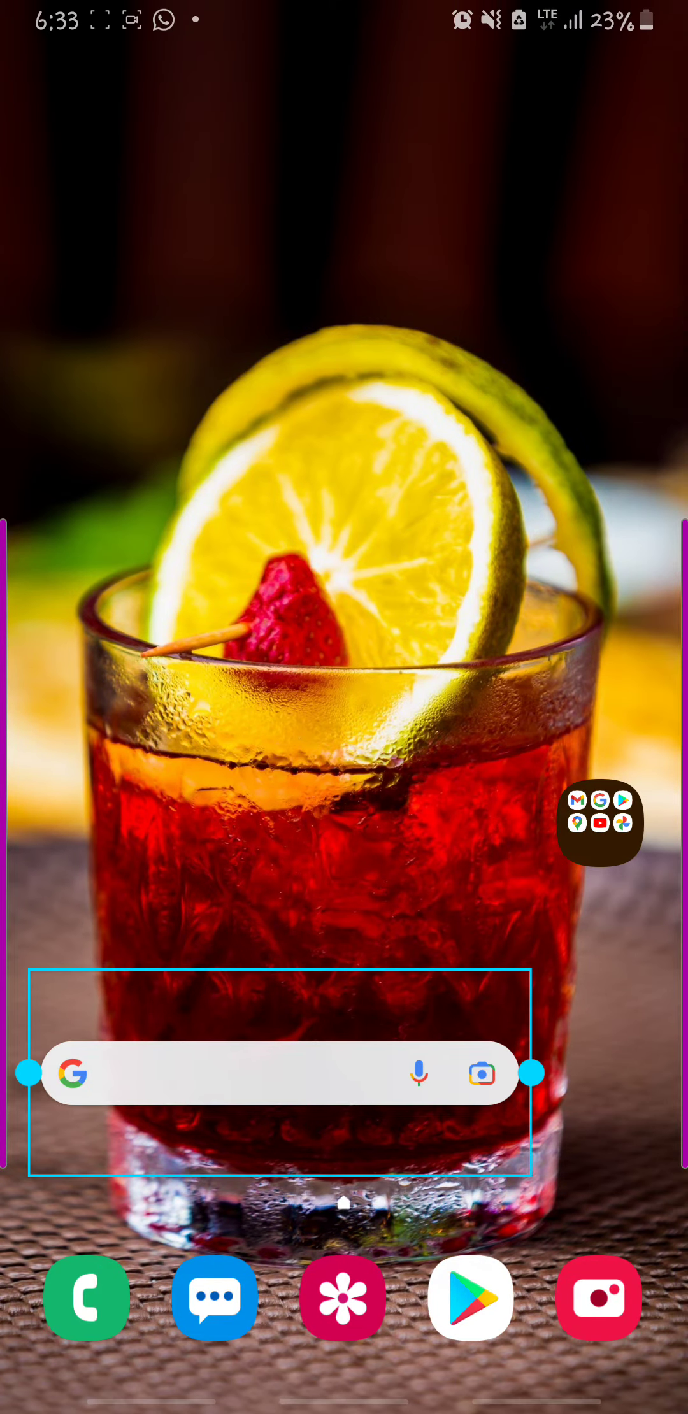
- Extend the search widget's right edge to the screen edge and confirm the resize
mouse_move(531, 1071)
mouse_down()
mouse_move(659, 1071)
mouse_move(274, 1072)
mouse_move(659, 1072)
mouse_up()
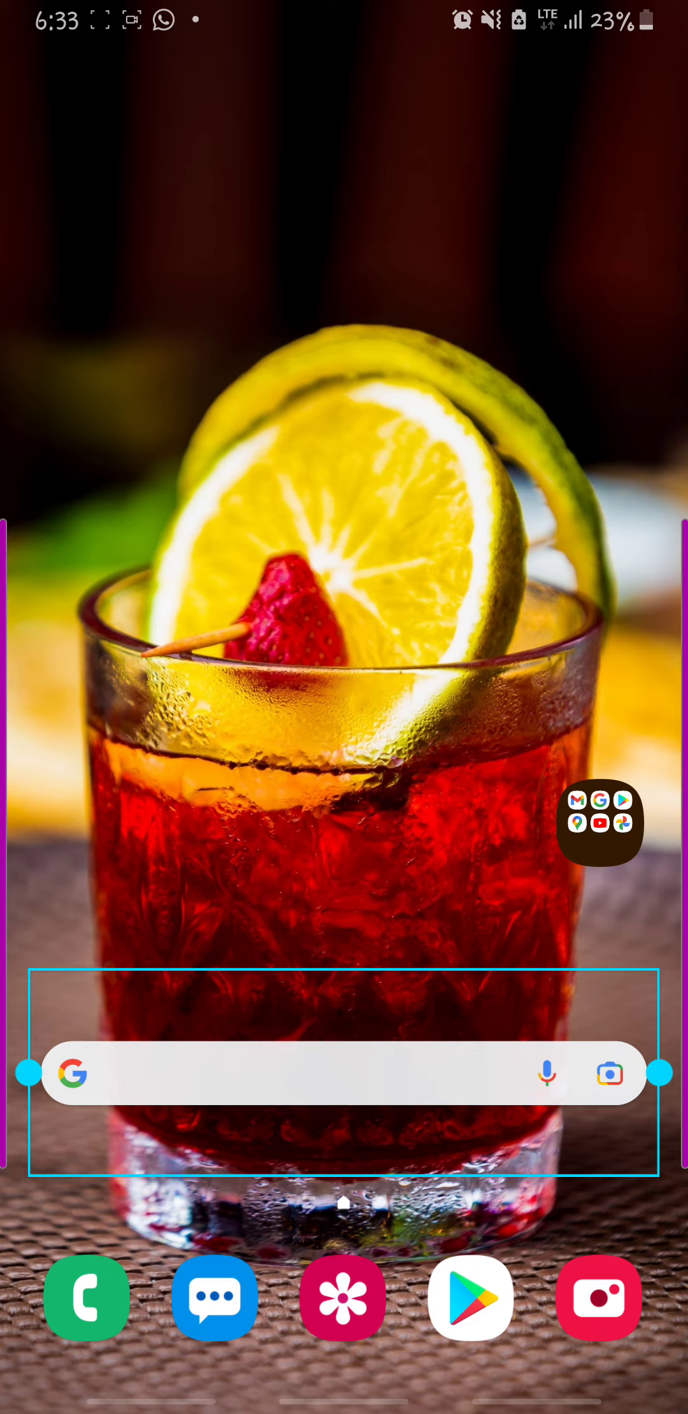
click(344, 442)
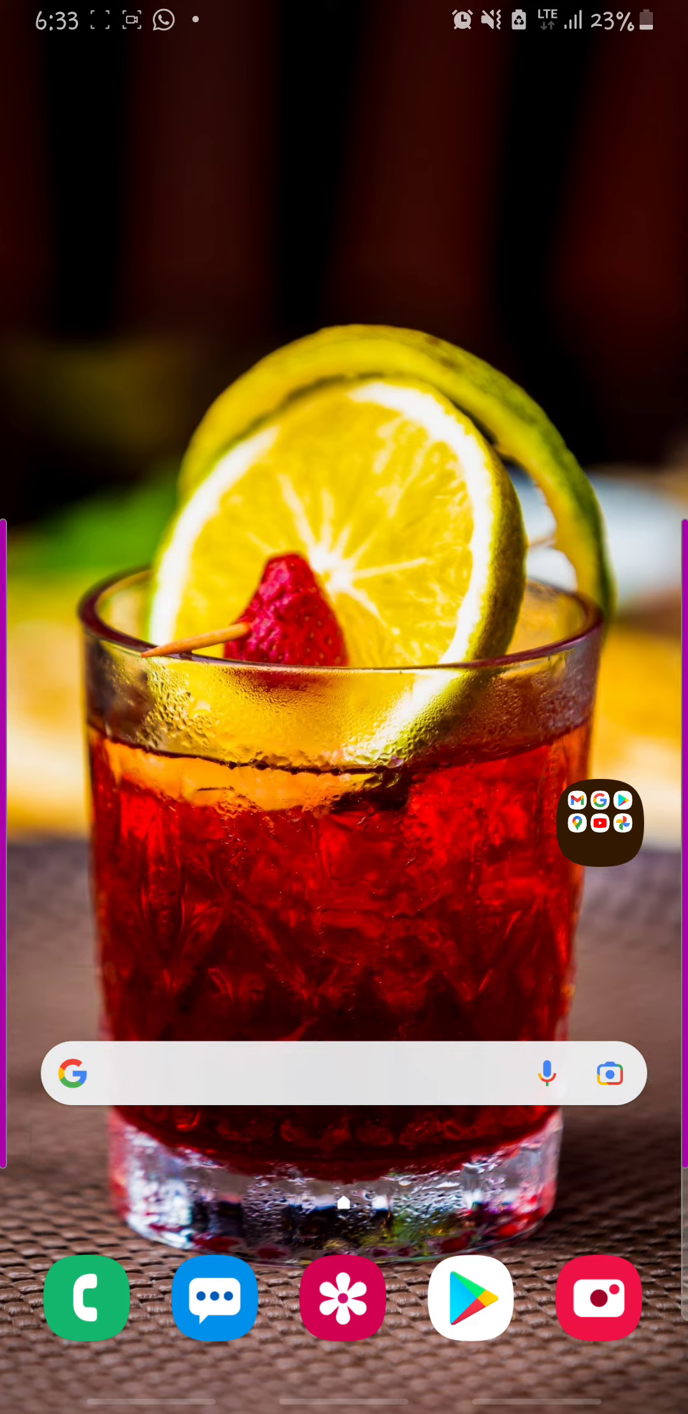